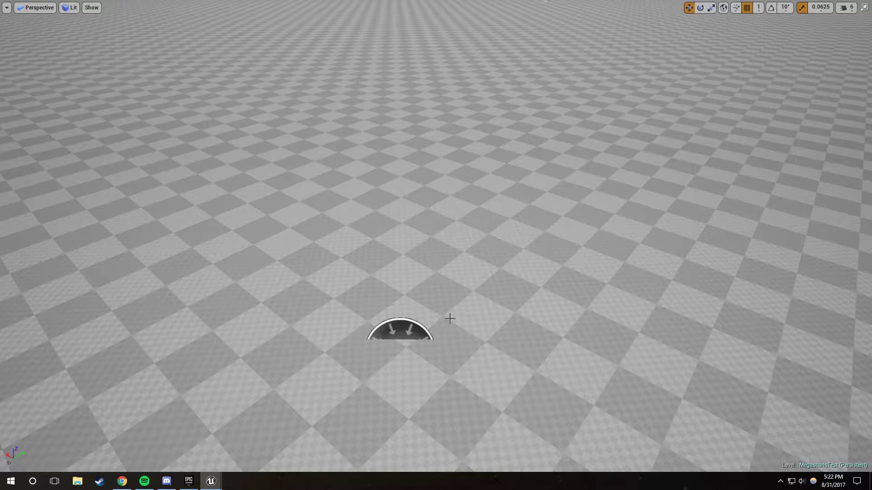
right_drag(470, 300, 470, 321)
key(s)
key(w)
drag(471, 327, 471, 332)
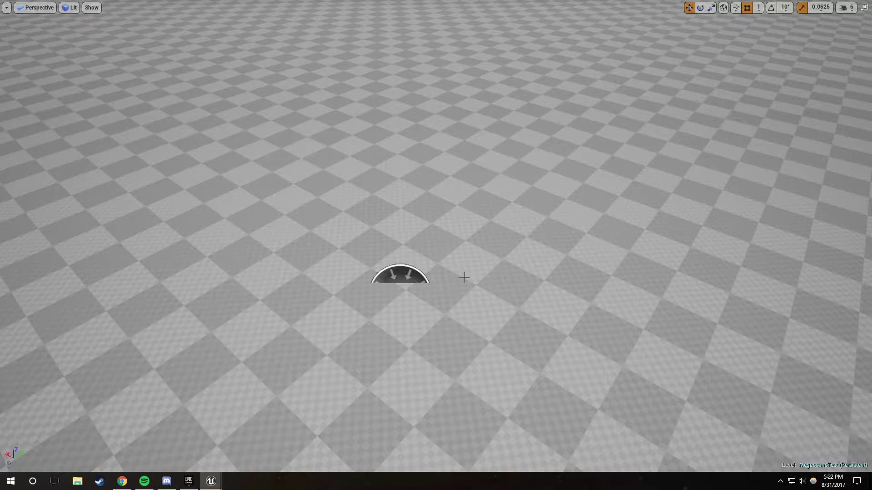
mouse_move(483, 261)
right_down()
mouse_move(470, 259)
mouse_move(454, 286)
mouse_move(472, 252)
right_up()
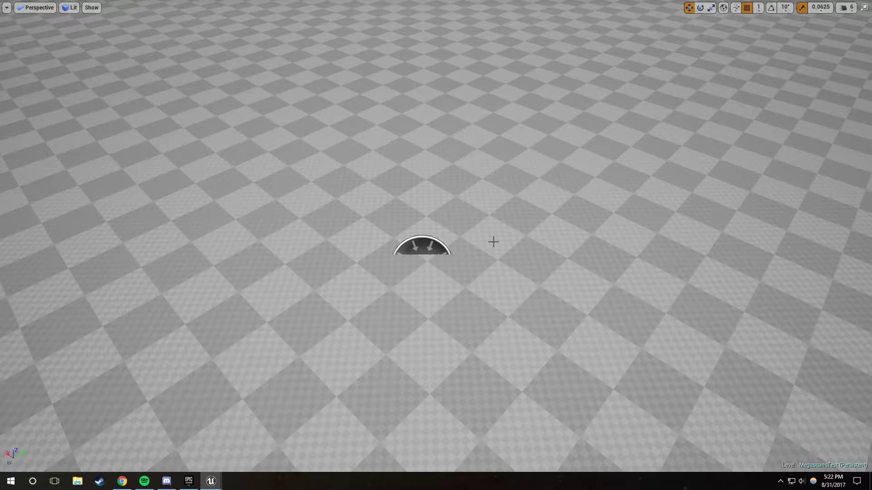
mouse_move(472, 252)
right_down()
mouse_move(472, 226)
mouse_move(472, 238)
right_up()
key(w)
drag(472, 221, 488, 241)
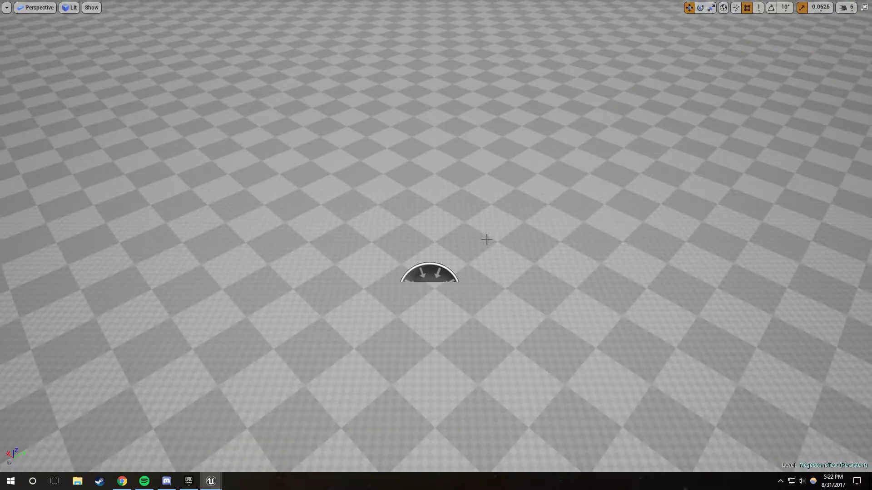
- Leave the full-screen viewport and copy the Yehorivka_Master_Optimized material into the Terrain folder of MegascansMaterials
key(F11)
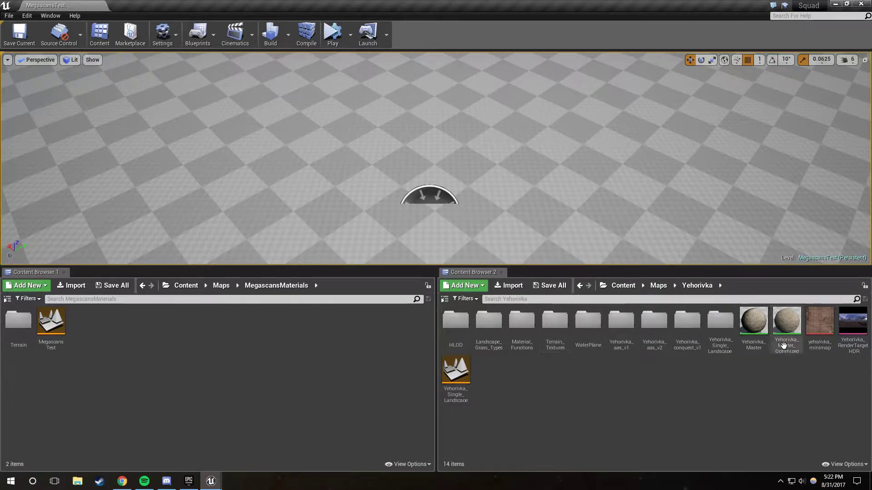
mouse_move(788, 346)
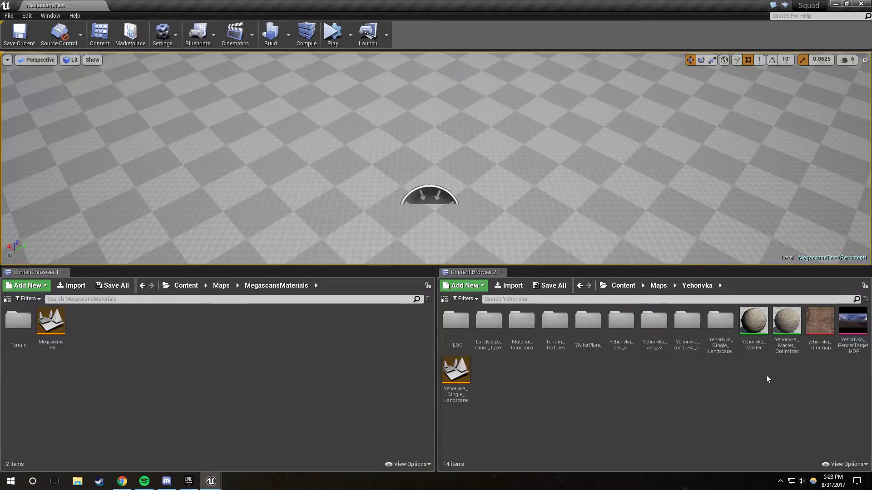
mouse_move(791, 328)
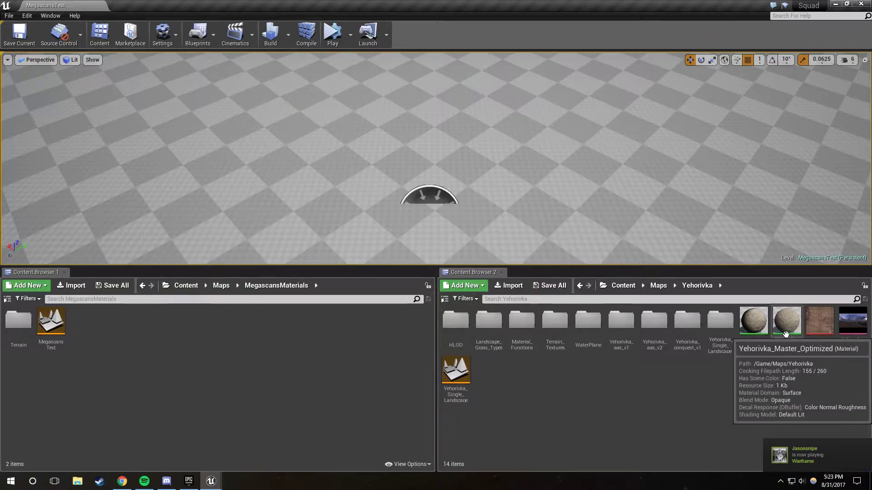
drag(786, 326, 11, 332)
click(24, 342)
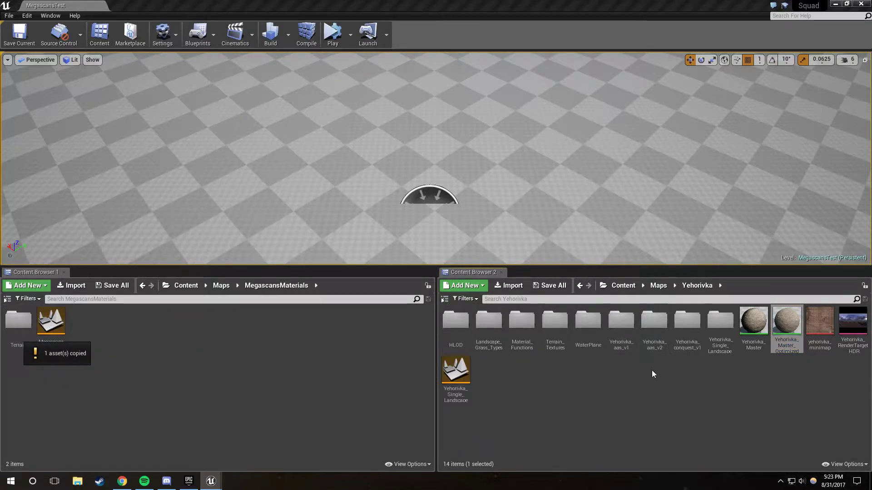
- Copy the MF_Dirt material function from Yehorivka's Material_Functions/optimized_functions folder into the MegascansMaterials Terrain folder
double_click(522, 329)
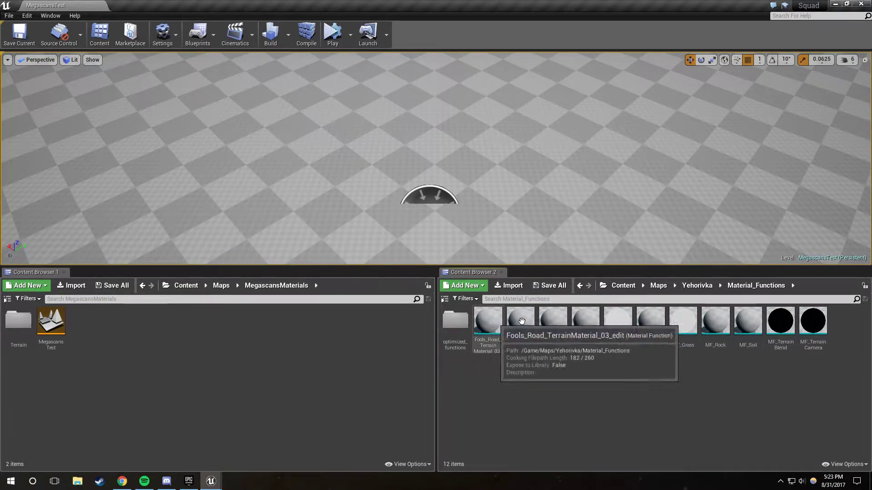
click(457, 323)
double_click(457, 323)
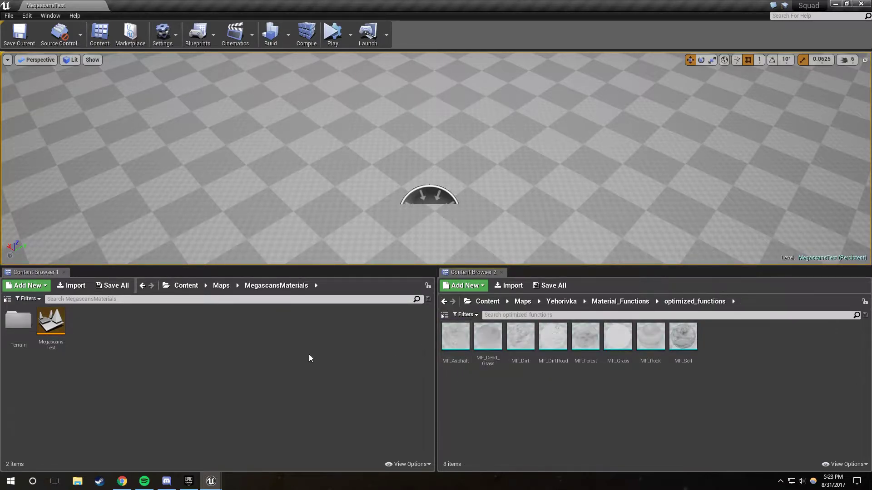
double_click(18, 320)
click(289, 286)
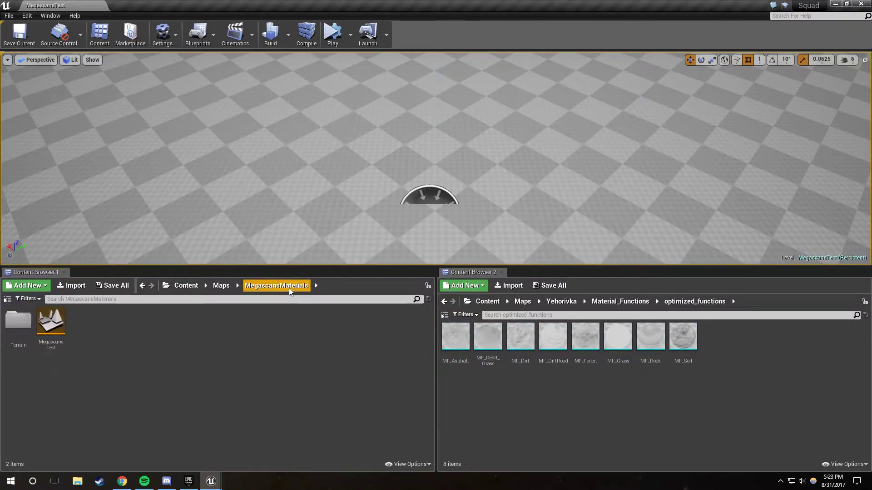
drag(520, 348, 15, 328)
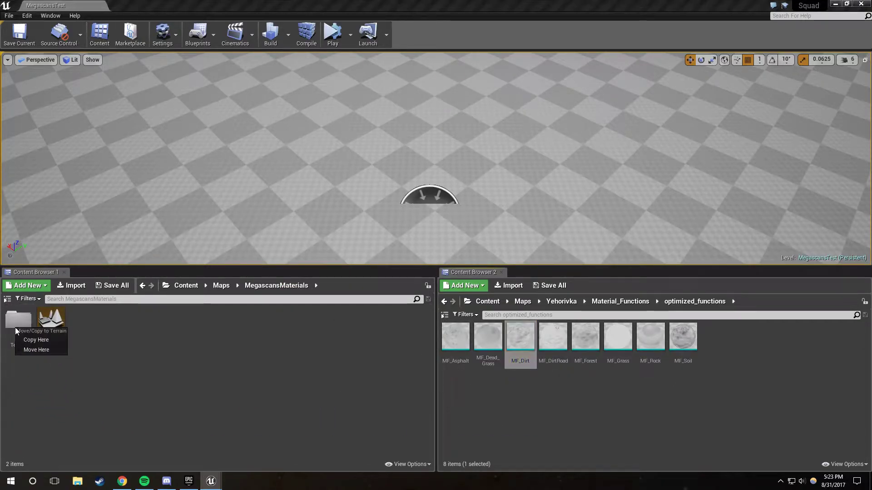
click(27, 337)
- Open the Terrain folder's MF_Dirt and Yehorivka_Master_Optimized copies in one maximized material editor window
double_click(15, 326)
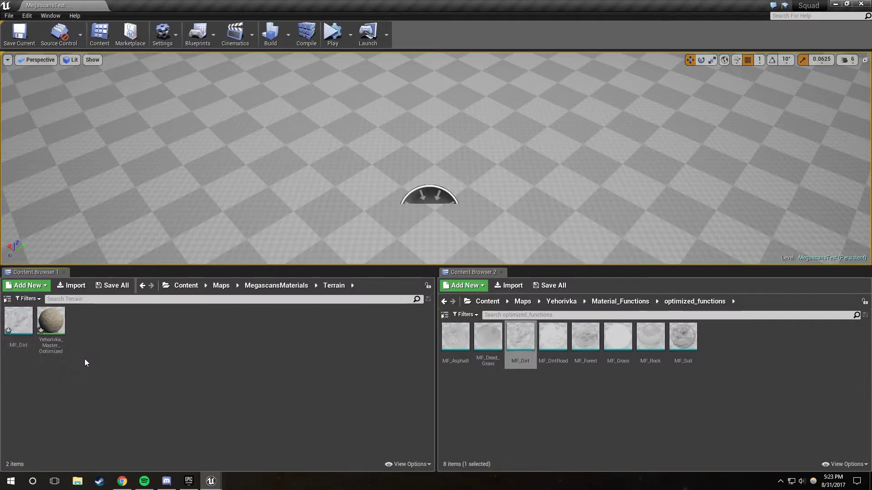
click(26, 322)
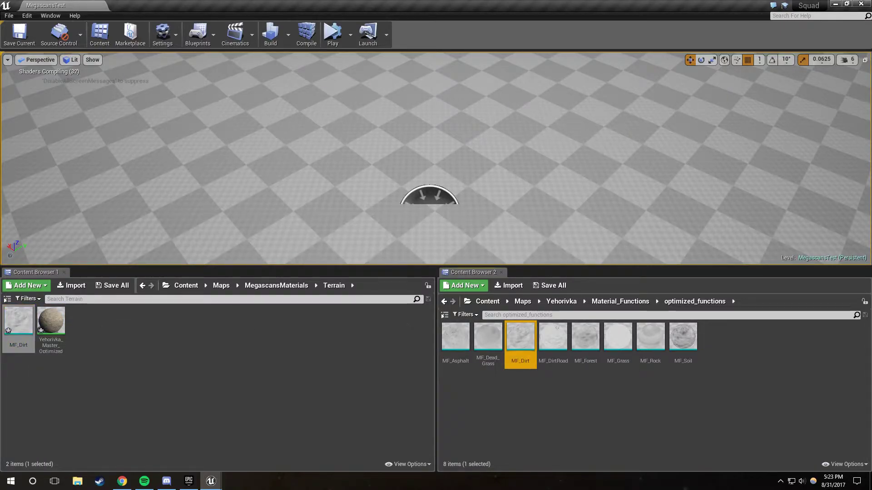
drag(871, 255, 328, 132)
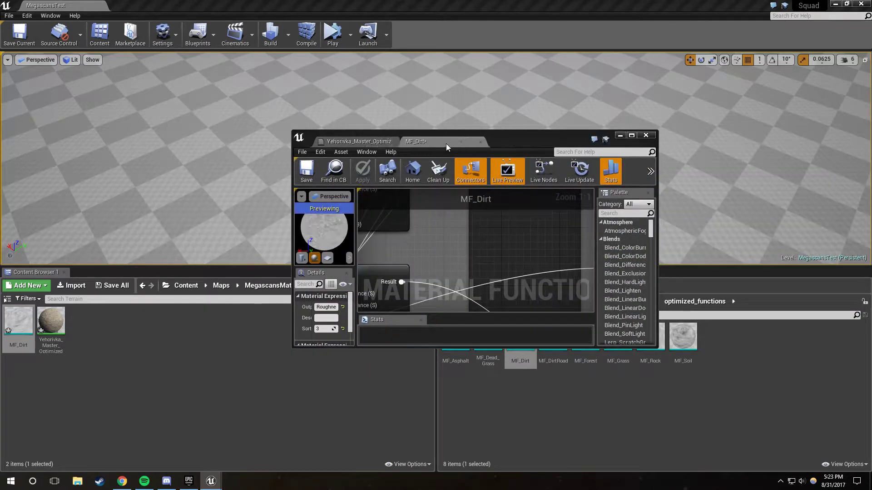
click(630, 136)
- Examine the overall node layout of the MF_Dirt function and the Yehorivka_Master_Optimized material
right_drag(302, 213, 441, 198)
scroll(467, 275, down, 7)
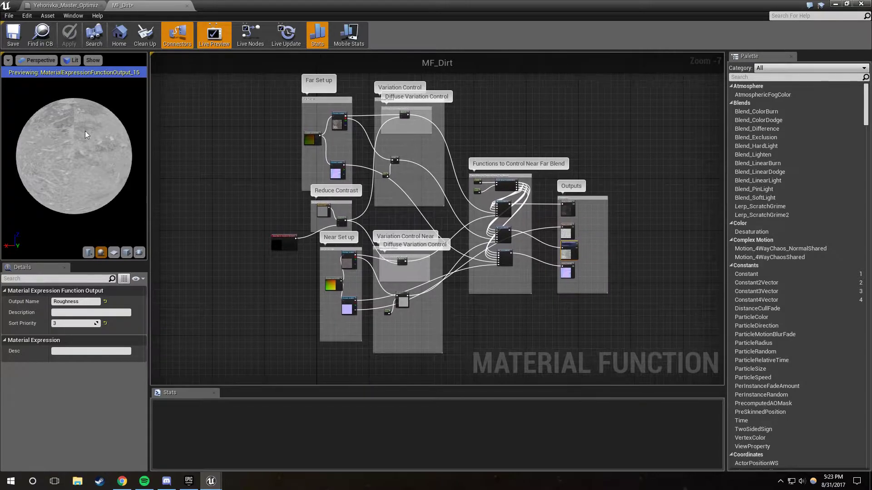
click(66, 6)
scroll(350, 247, down, 4)
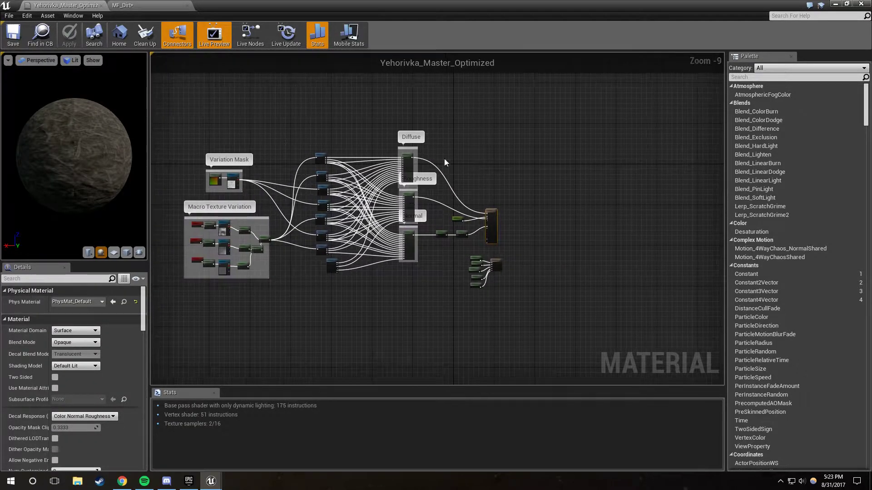
right_drag(375, 233, 427, 223)
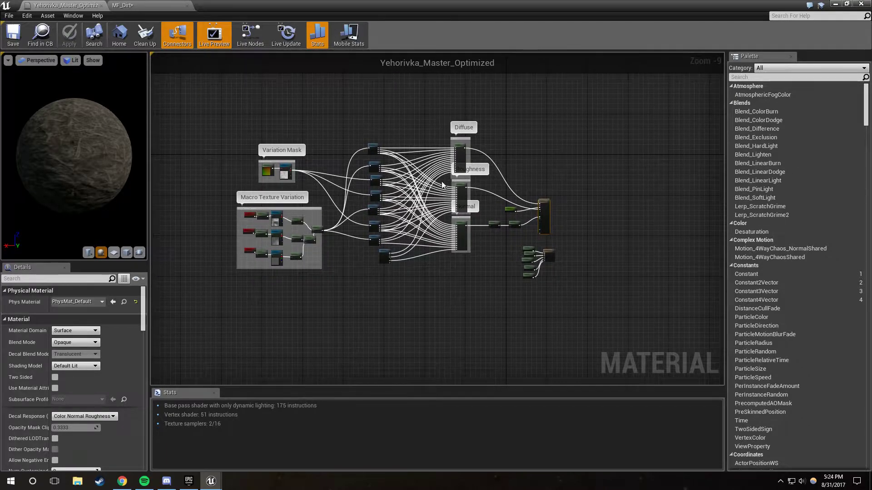
scroll(483, 203, up, 1)
click(151, 5)
right_drag(414, 224, 388, 254)
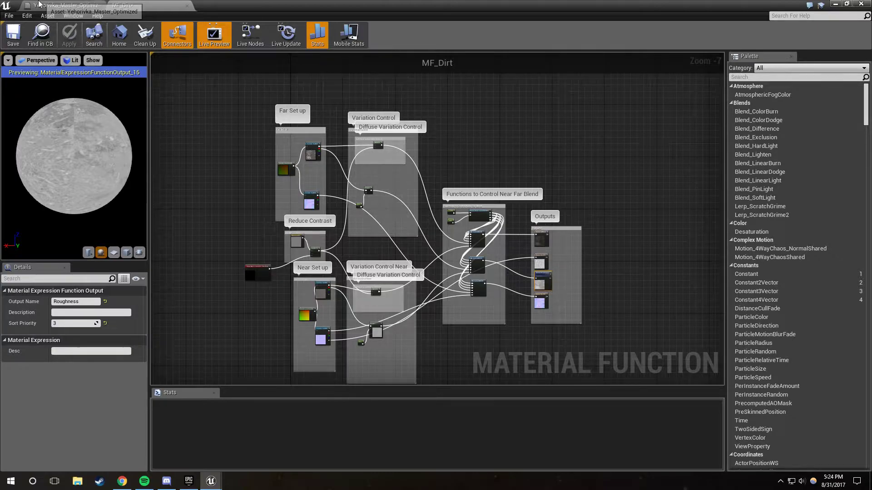
- Examine how the material functions feed the Layer Blend nodes in Yehorivka_Master_Optimized, and inspect the Diffuse Layer Blend's layers
click(54, 3)
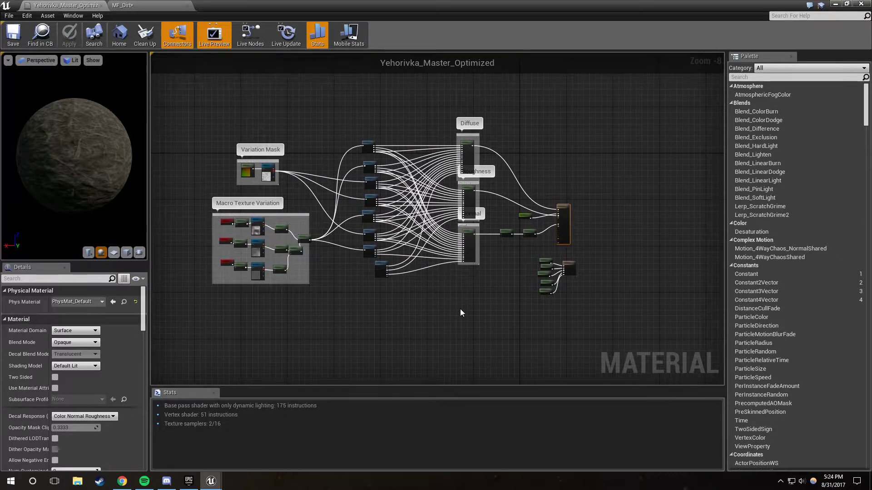
scroll(342, 279, up, 3)
right_drag(510, 296, 387, 382)
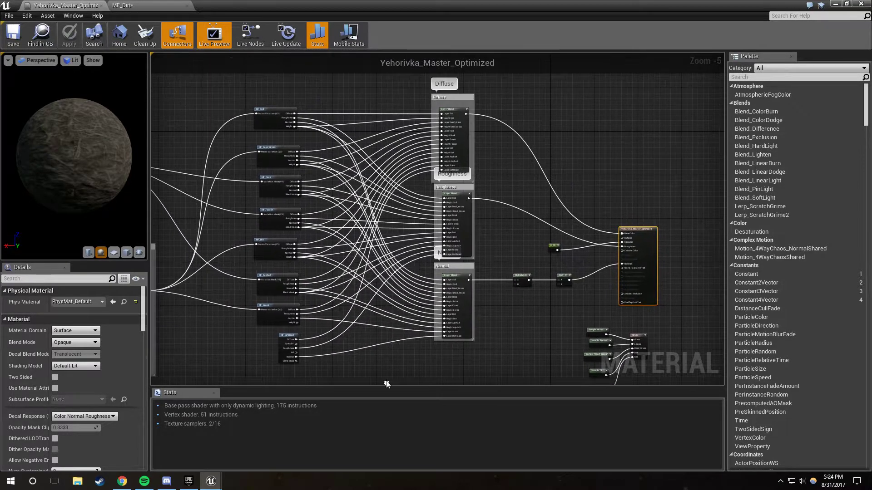
scroll(379, 333, down, 2)
right_drag(383, 349, 465, 275)
scroll(459, 200, up, 1)
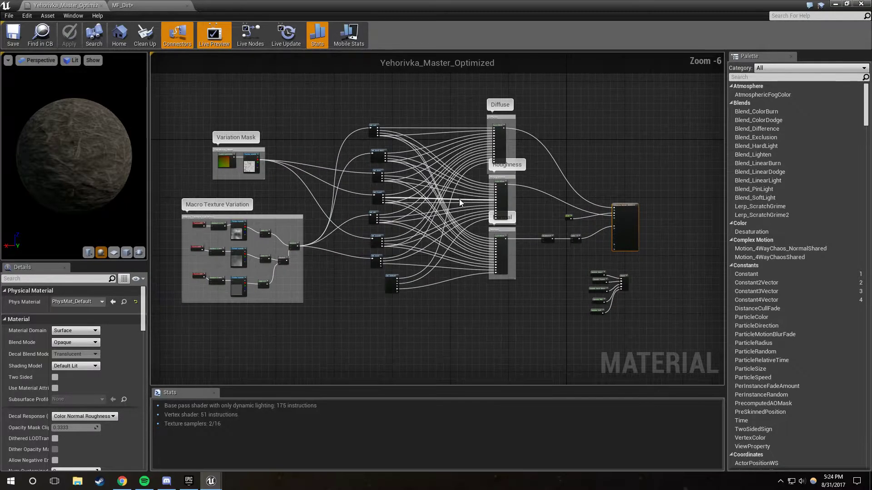
scroll(459, 199, up, 1)
right_drag(460, 200, 391, 188)
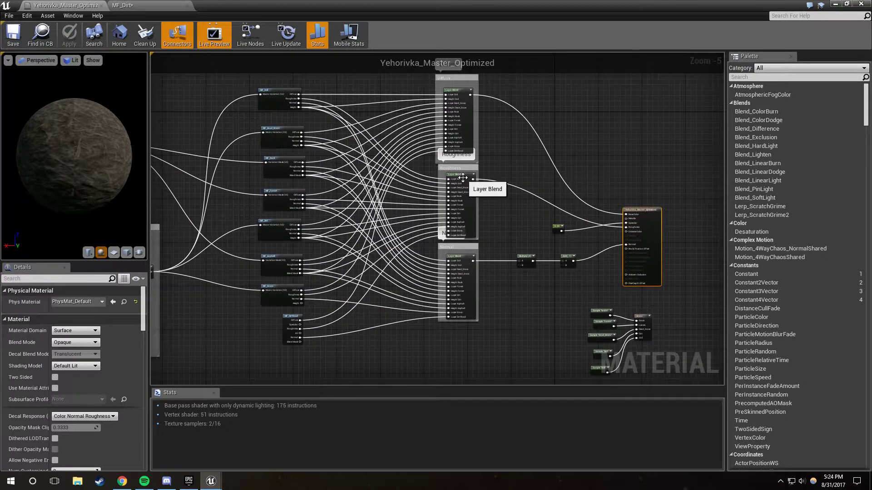
click(463, 131)
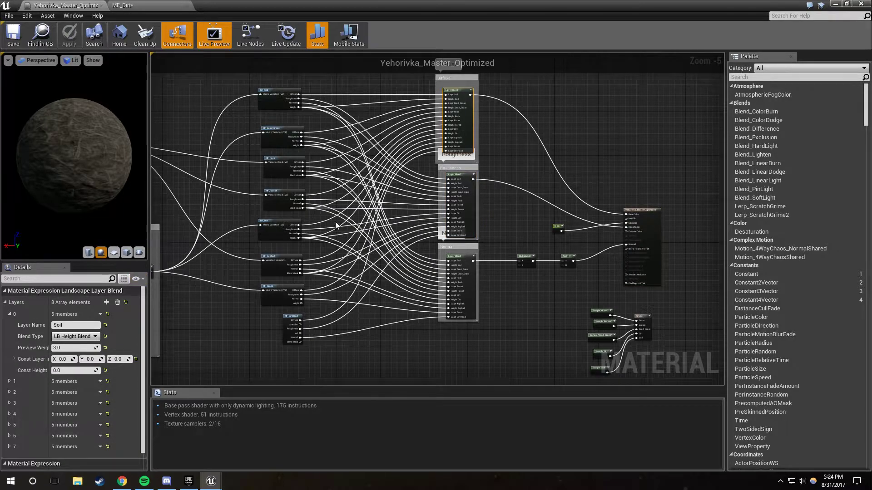
- Delete the grass output node below the main material node together with its five layer sample nodes
right_drag(402, 258, 402, 200)
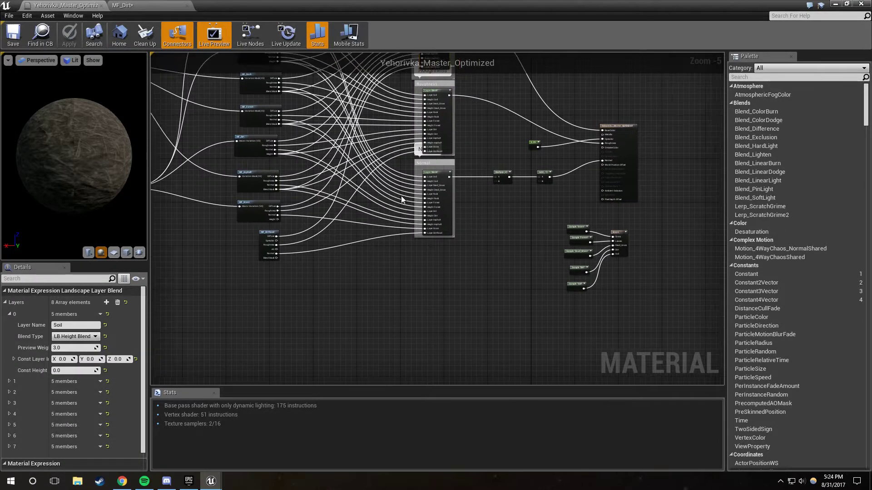
right_drag(486, 240, 366, 239)
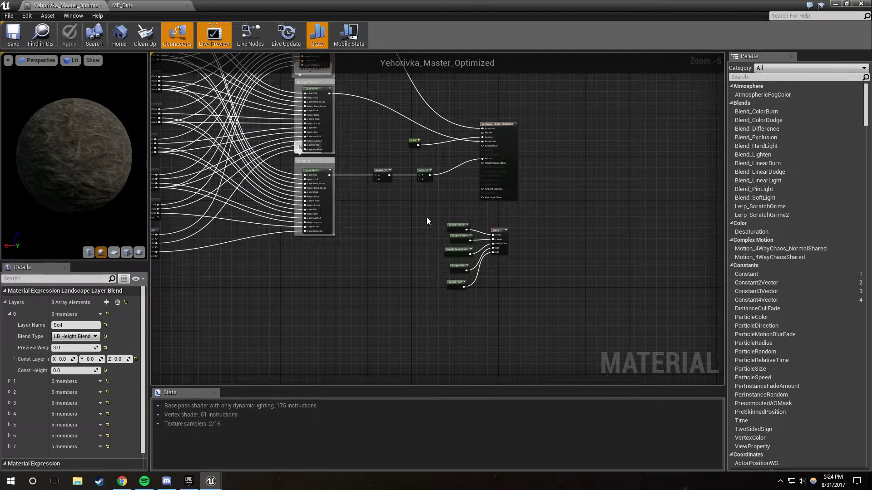
drag(427, 222, 511, 293)
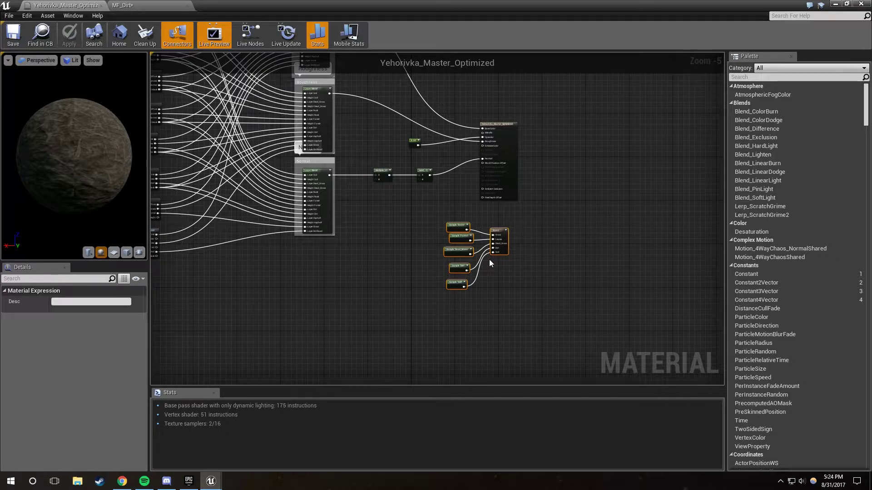
key(Delete)
- Delete the three small nodes between the Layer Blend nodes and the main material node
right_drag(429, 214, 426, 287)
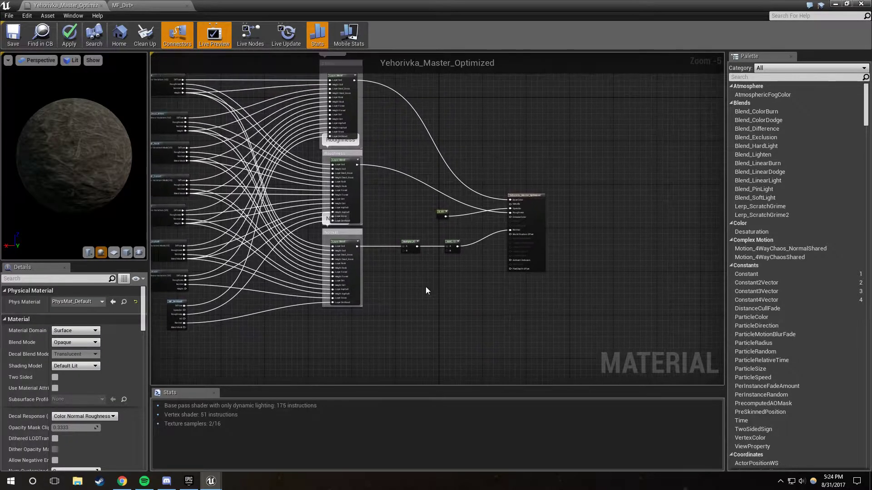
drag(439, 238, 471, 263)
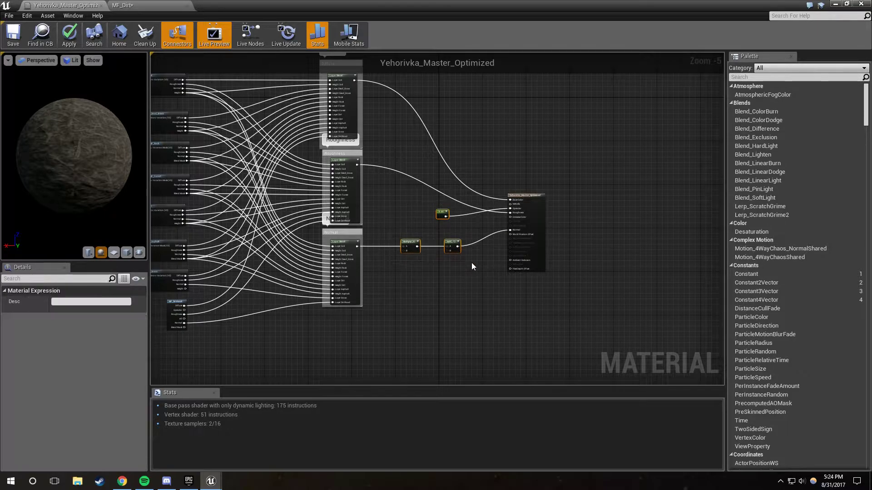
key(Delete)
- Delete the column of material function nodes feeding the layer blends, and the Variation Mask group
right_drag(386, 249, 611, 245)
scroll(401, 236, down, 2)
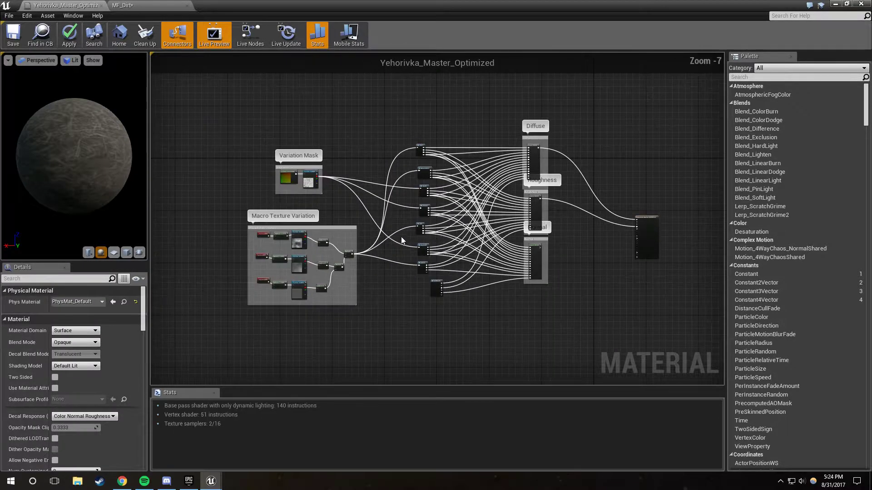
drag(401, 145, 485, 356)
key(Delete)
drag(262, 148, 347, 225)
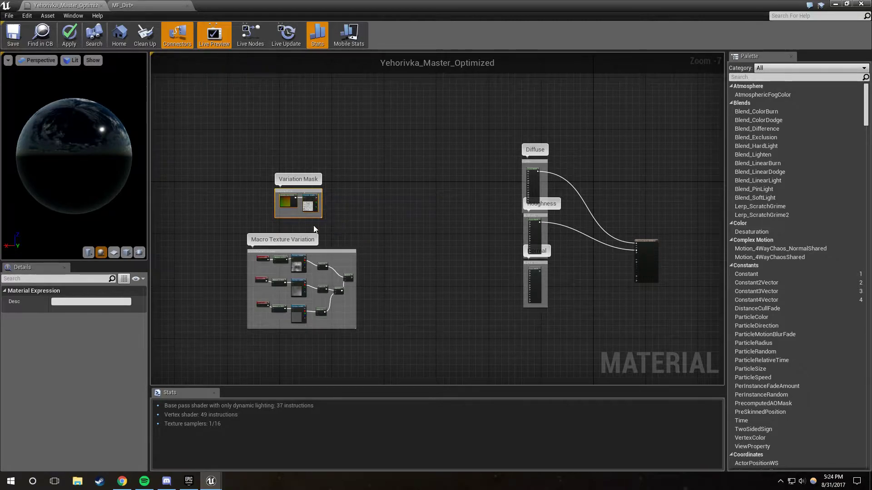
key(Delete)
- Delete the Layer Blend nodes inside the Roughness and Normal comment boxes, keeping the Diffuse one
right_drag(409, 263, 398, 224)
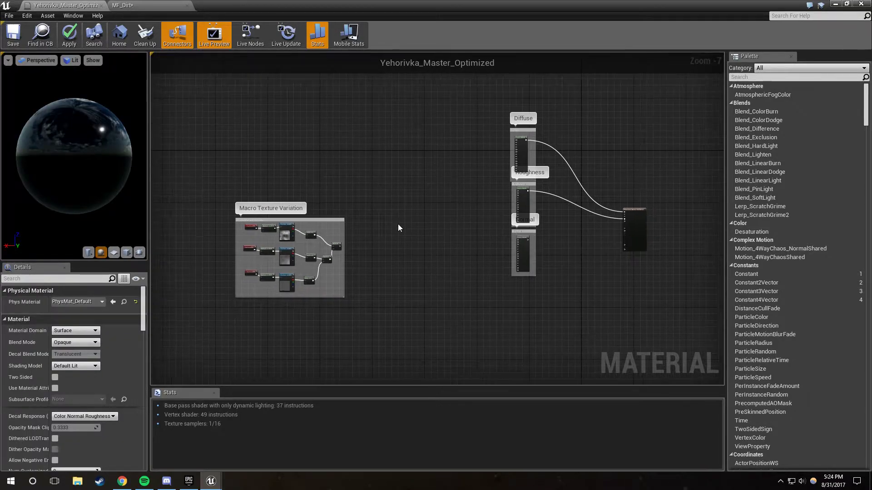
right_drag(433, 195, 383, 191)
scroll(445, 190, up, 2)
right_drag(471, 205, 437, 202)
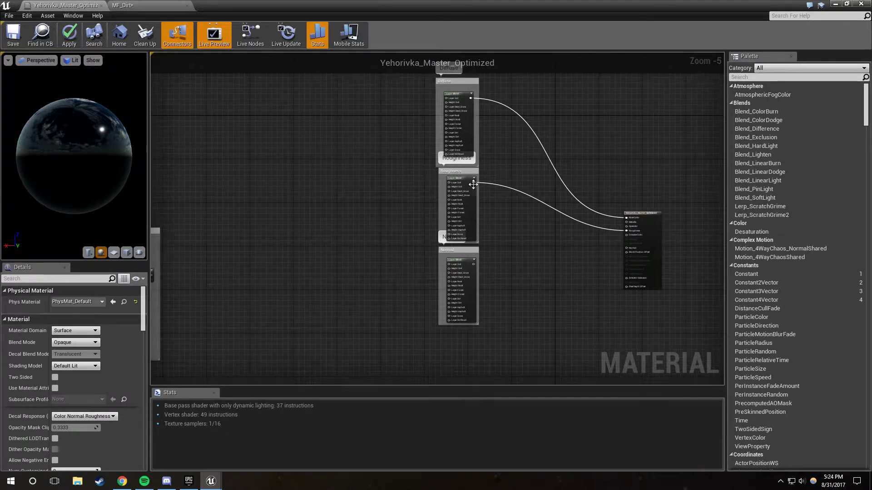
click(459, 181)
key(Delete)
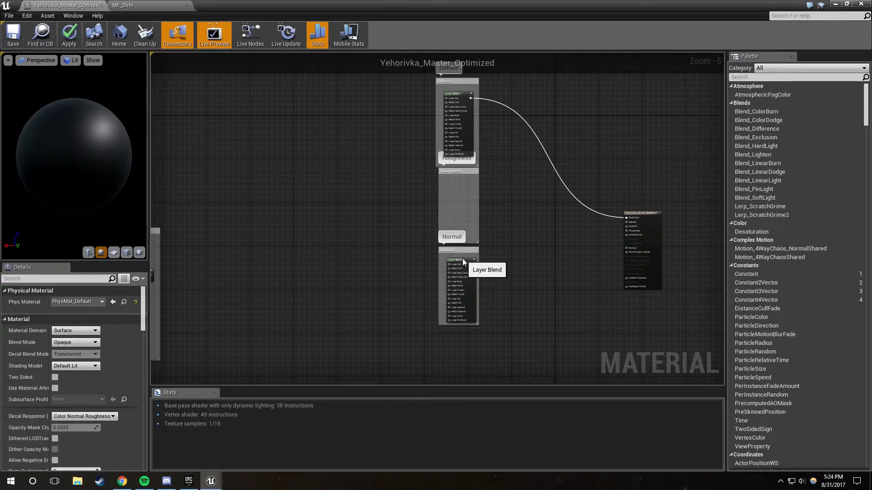
click(463, 258)
key(Delete)
- Remove all layers from the Diffuse Layer Blend node
right_drag(402, 201, 402, 222)
click(456, 115)
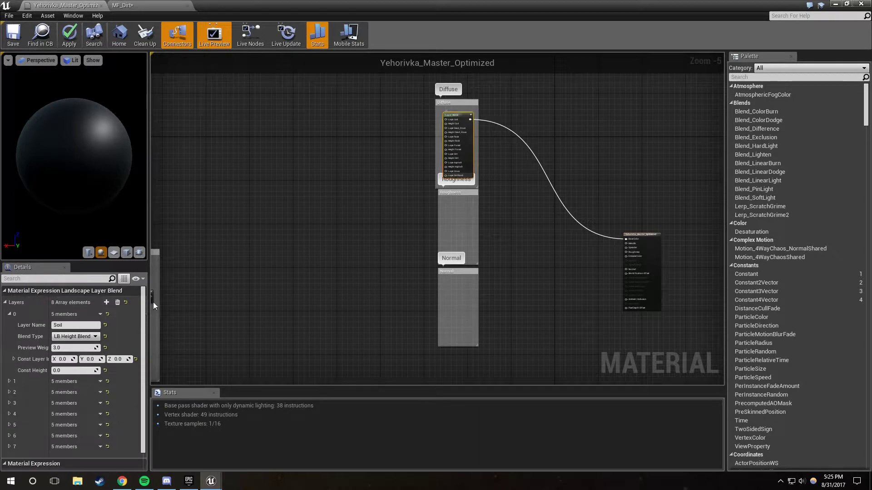
click(116, 303)
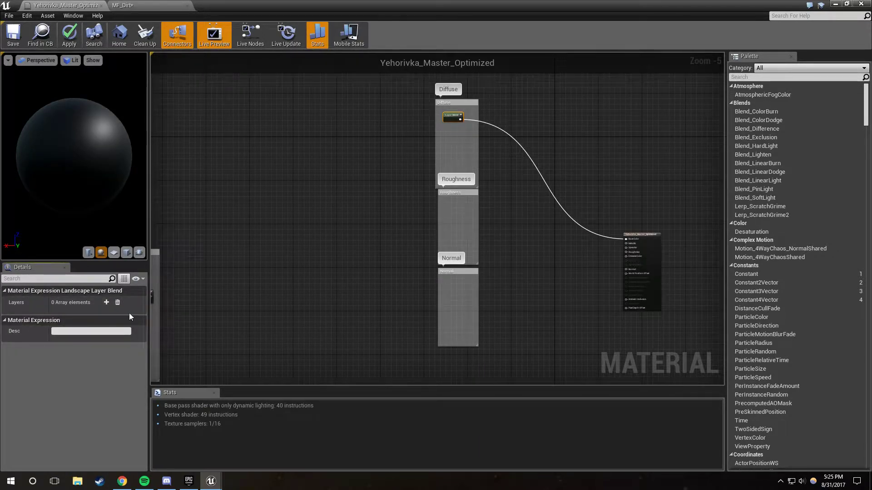
- Add a layer named Dirt to the Diffuse Layer Blend node
click(106, 302)
click(68, 325)
text(D)
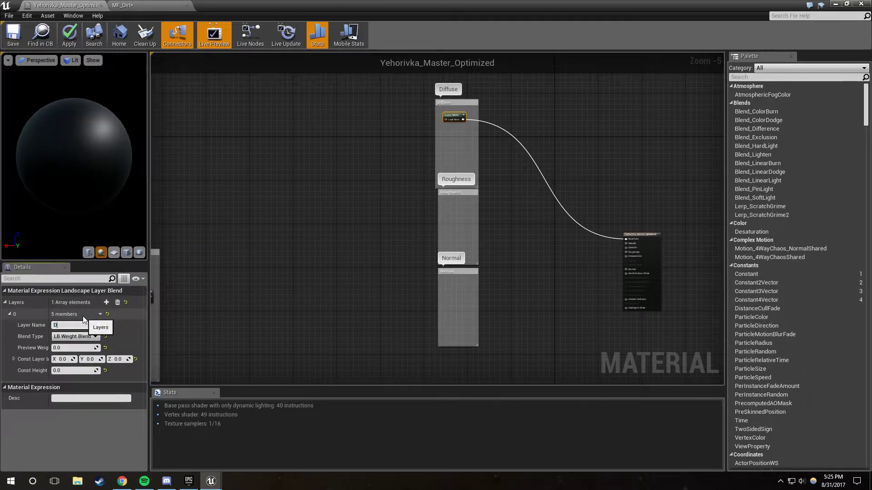
text(irt)
key(Return)
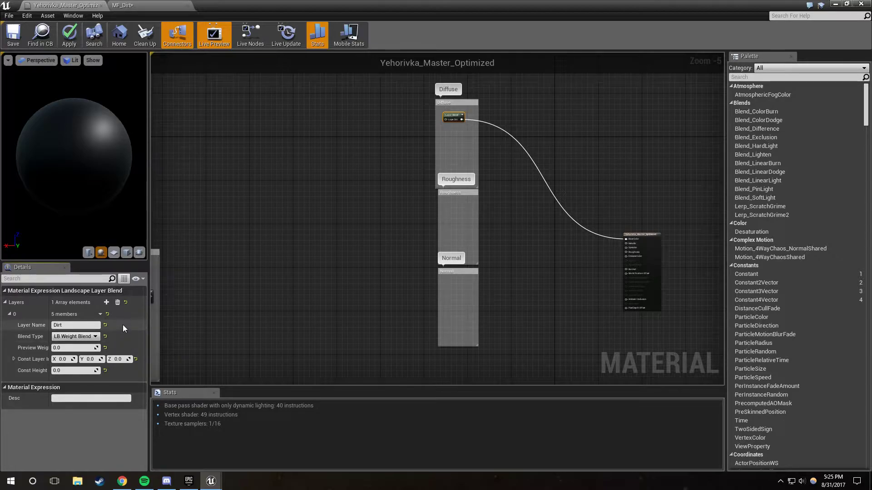
- Add a second layer named Grass to the Diffuse Layer Blend node
right_drag(314, 272, 285, 284)
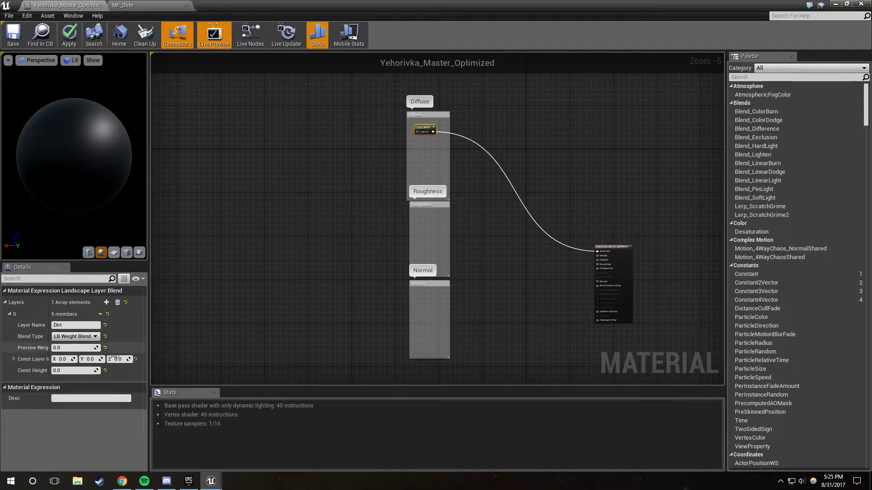
click(106, 302)
click(74, 393)
text(Grass)
key(Return)
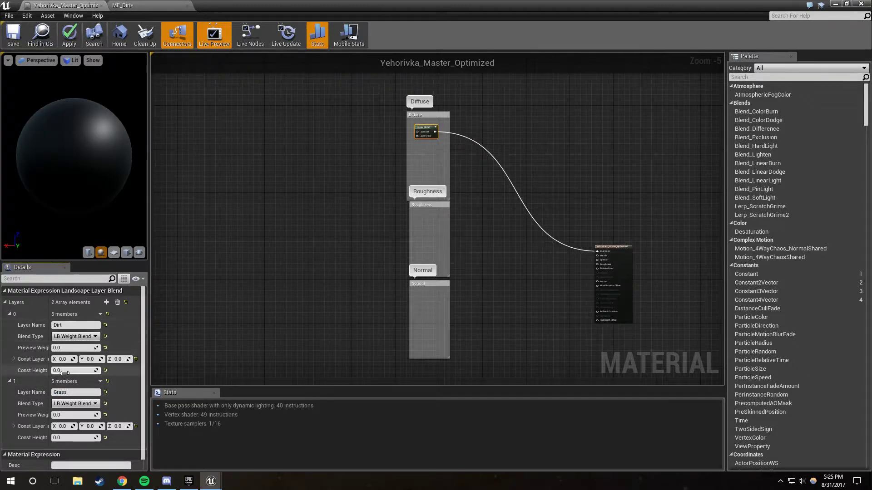
- Place copies of the Dirt and Grass Layer Blend node inside the Roughness and Normal comment boxes
scroll(419, 164, up, 3)
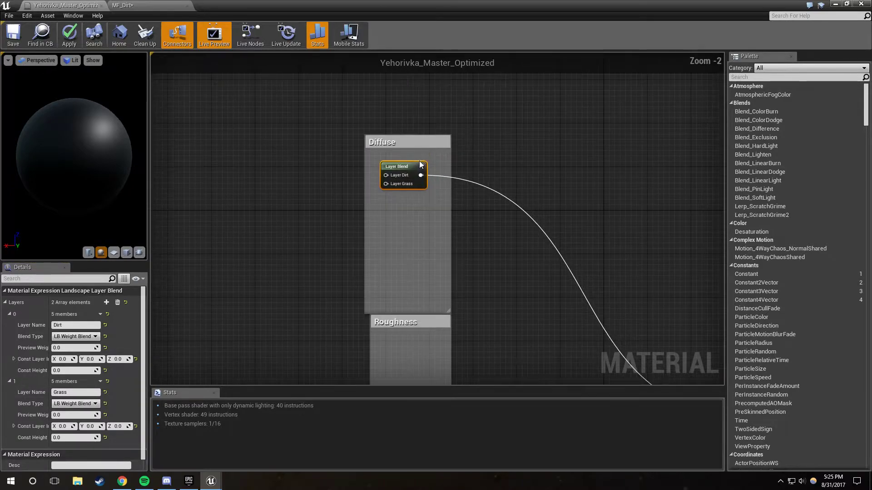
right_drag(418, 182, 439, 198)
key(ctrl+v)
drag(420, 234, 407, 261)
right_drag(407, 262, 409, 141)
key(ctrl+v)
drag(425, 307, 394, 292)
- Move the Roughness and Normal groups down and place a copy of the Roughness group in the gap below Diffuse
scroll(389, 289, down, 2)
drag(329, 139, 490, 328)
drag(397, 143, 438, 354)
key(ctrl+c)
key(ctrl+v)
drag(422, 275, 406, 151)
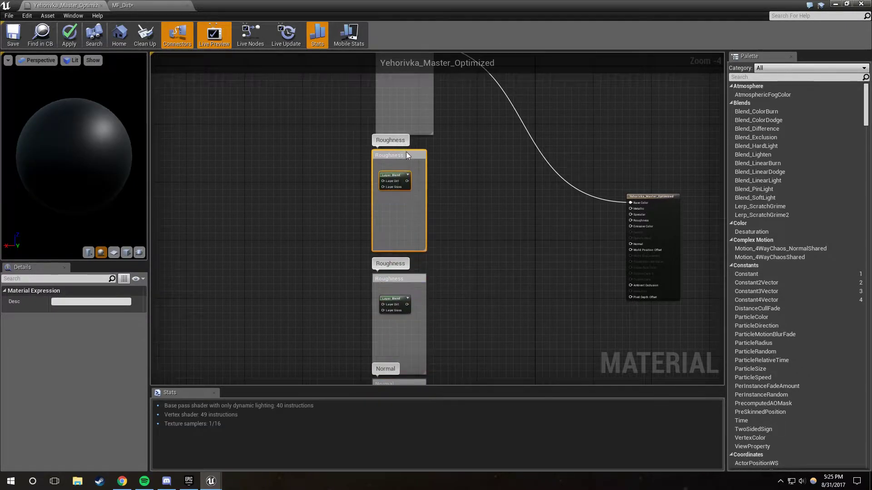
- Move the original Roughness and Normal groups up directly beneath the copied Roughness group
right_drag(408, 151, 408, 260)
right_drag(314, 363, 337, 165)
drag(338, 180, 462, 352)
drag(391, 192, 394, 174)
right_drag(395, 174, 396, 292)
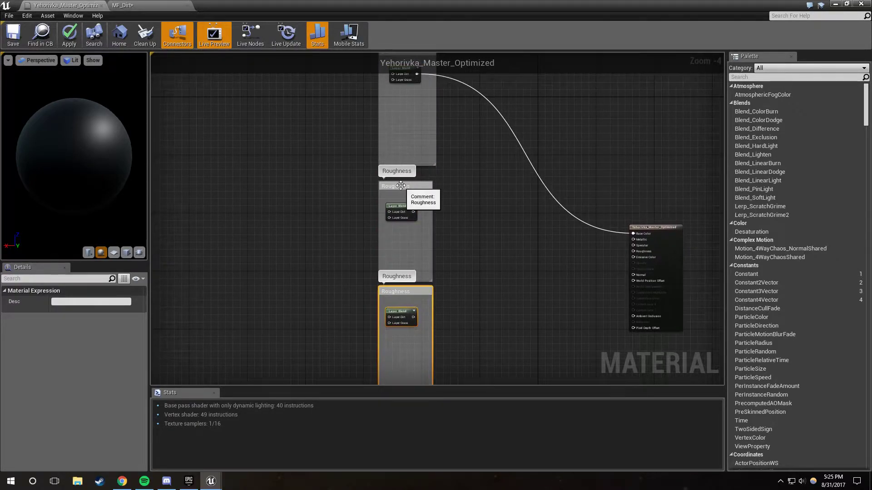
- Rename the upper Roughness comment box as Specular
click(401, 186)
double_click(400, 186)
text(Specular)
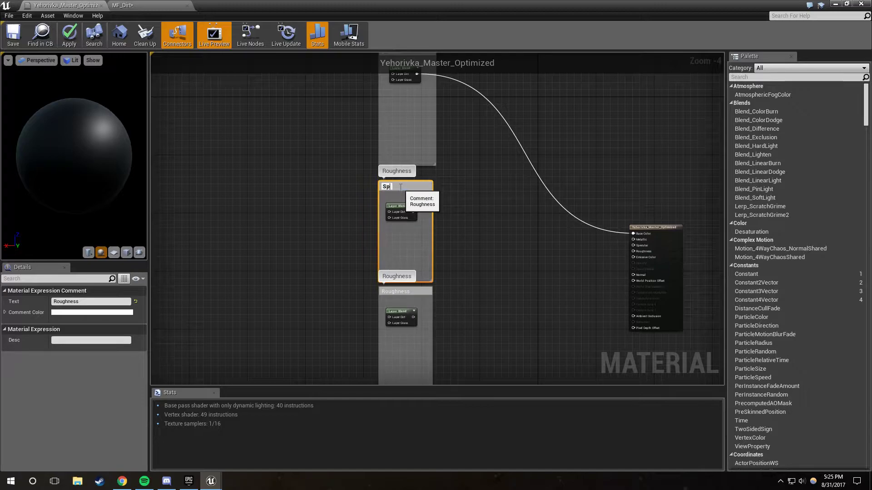
key(Return)
click(523, 193)
- Shift the Specular, Roughness and Normal groups together slightly upward, close beneath the Diffuse box
right_drag(467, 225, 445, 223)
right_drag(432, 255, 409, 240)
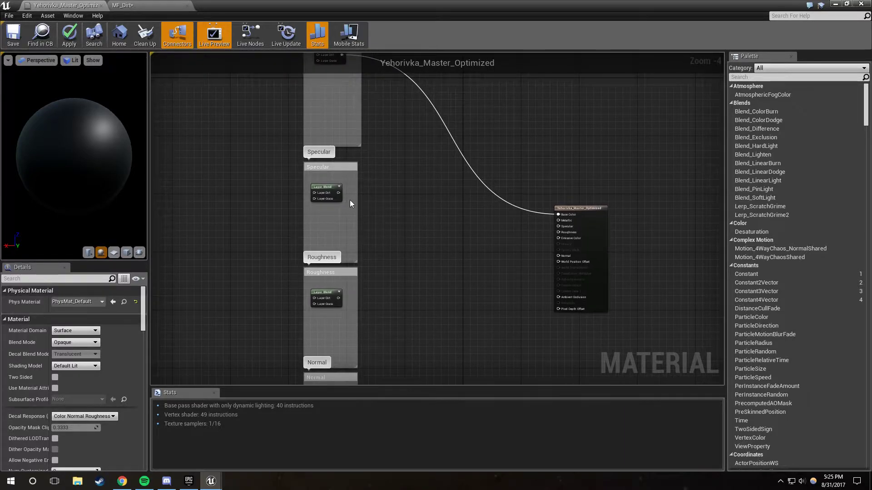
scroll(331, 143, down, 2)
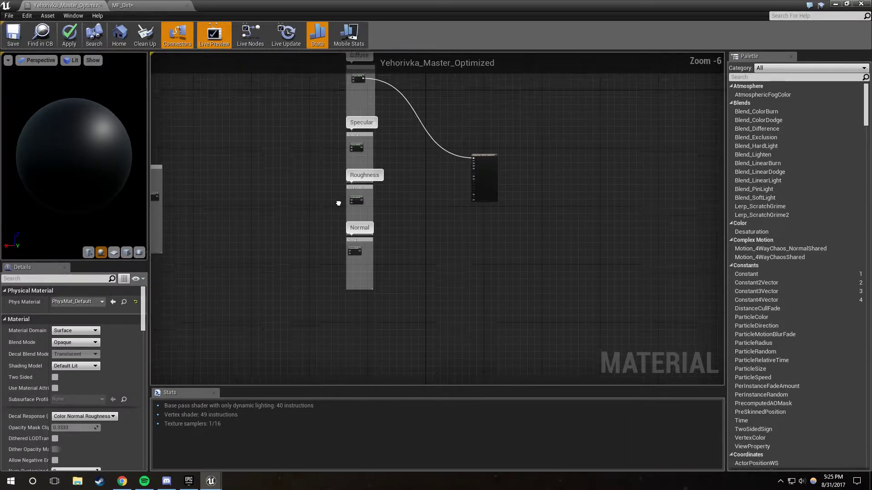
drag(320, 140, 414, 306)
drag(355, 143, 355, 139)
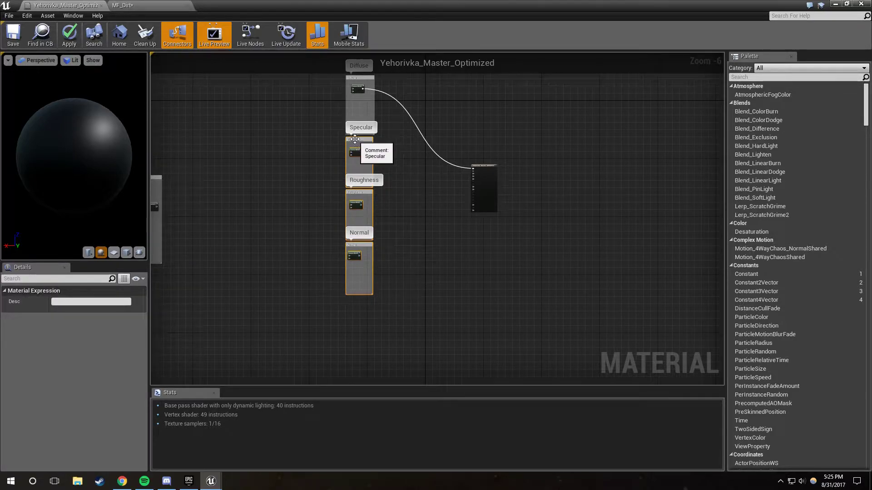
click(394, 154)
- Narrow the Diffuse comment box to match the width of the others and nudge its Layer Blend node up and left
scroll(379, 146, up, 3)
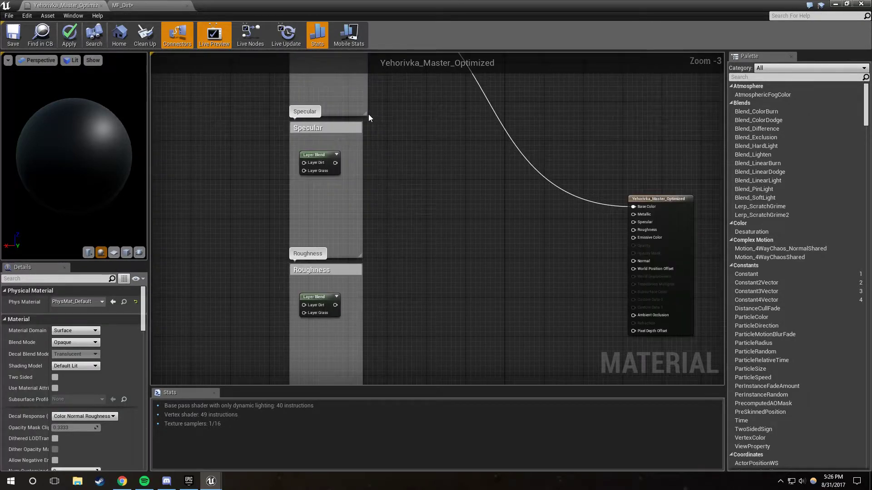
drag(368, 113, 361, 113)
right_drag(367, 119, 424, 287)
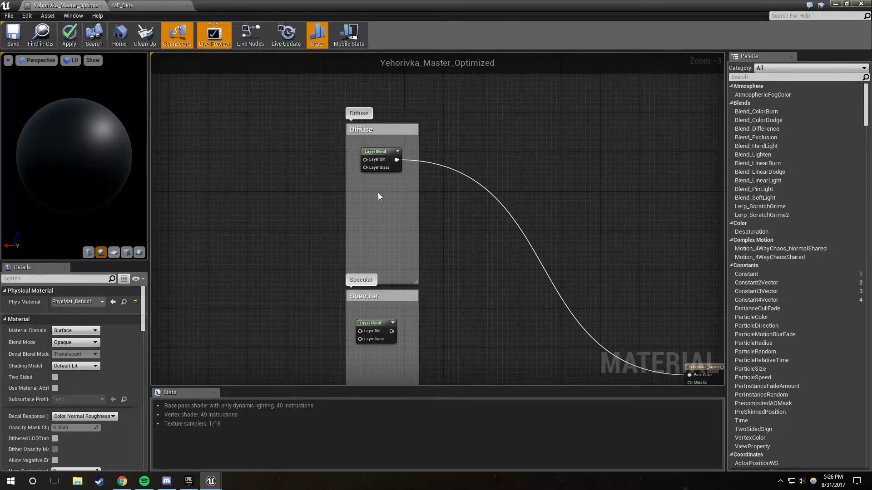
drag(373, 154, 366, 144)
- Connect the Specular and Roughness Layer Blend outputs to the matching Specular and Roughness inputs of the main material node
right_drag(457, 256, 354, 223)
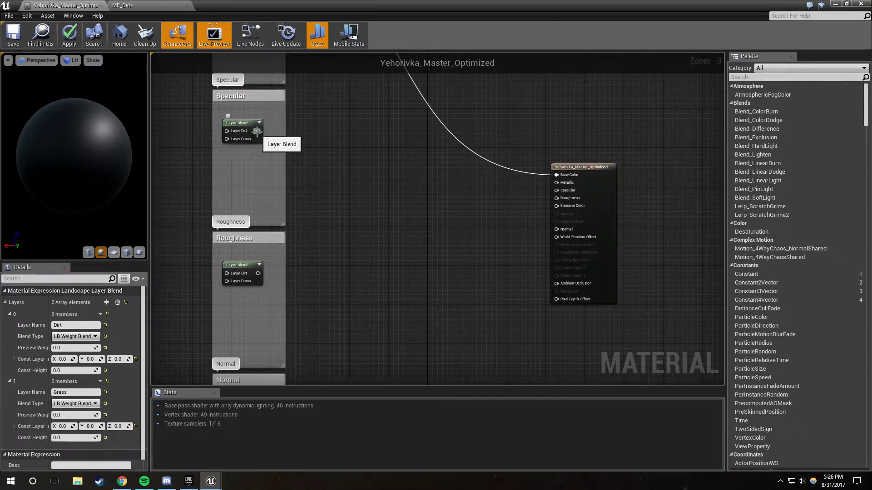
drag(258, 131, 558, 191)
drag(258, 273, 558, 198)
right_drag(536, 239, 536, 180)
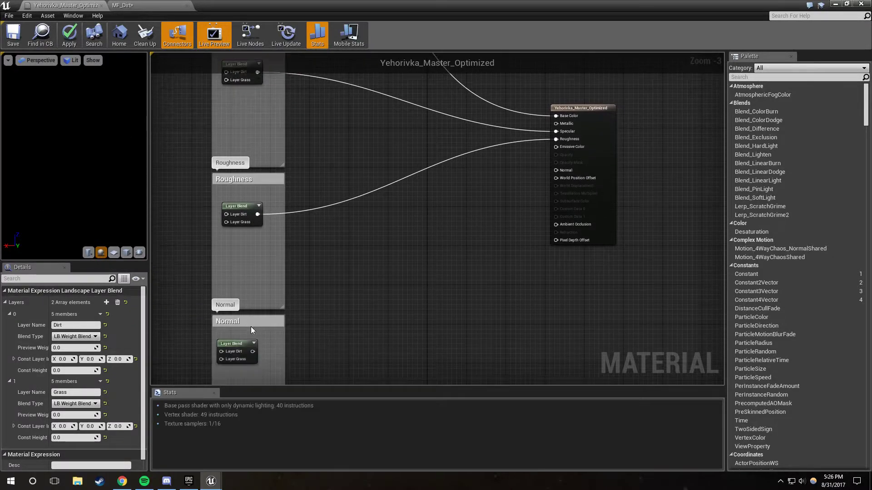